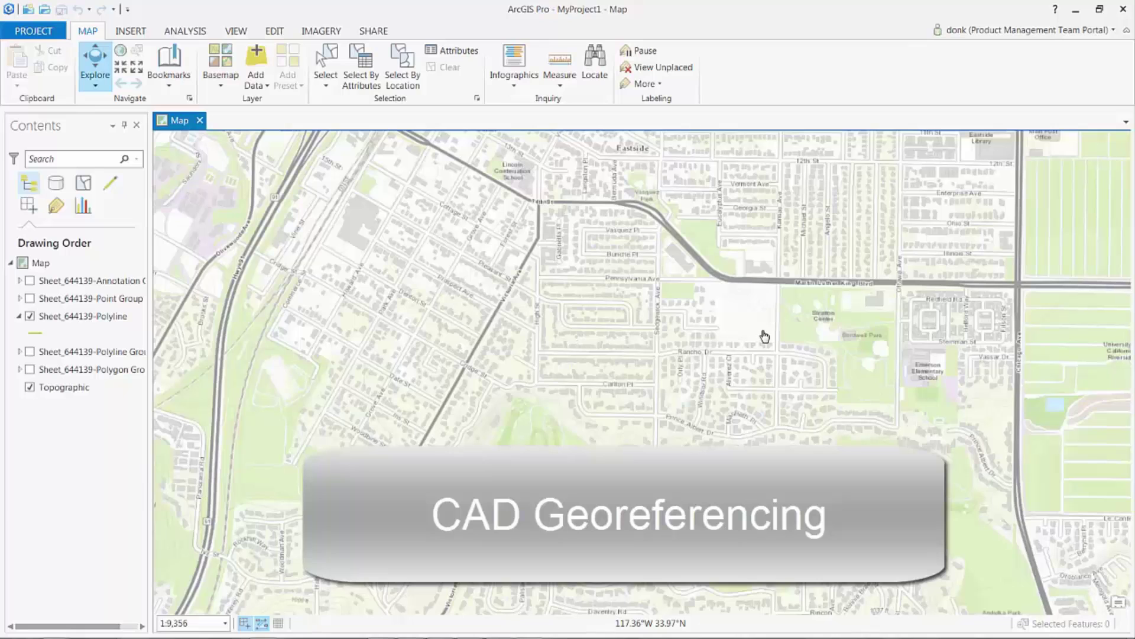
Zoom to the full extent of the Sheet_644139-Polyline layer
left_click_drag(761, 331, 424, 371)
scroll(613, 356, "up", 4)
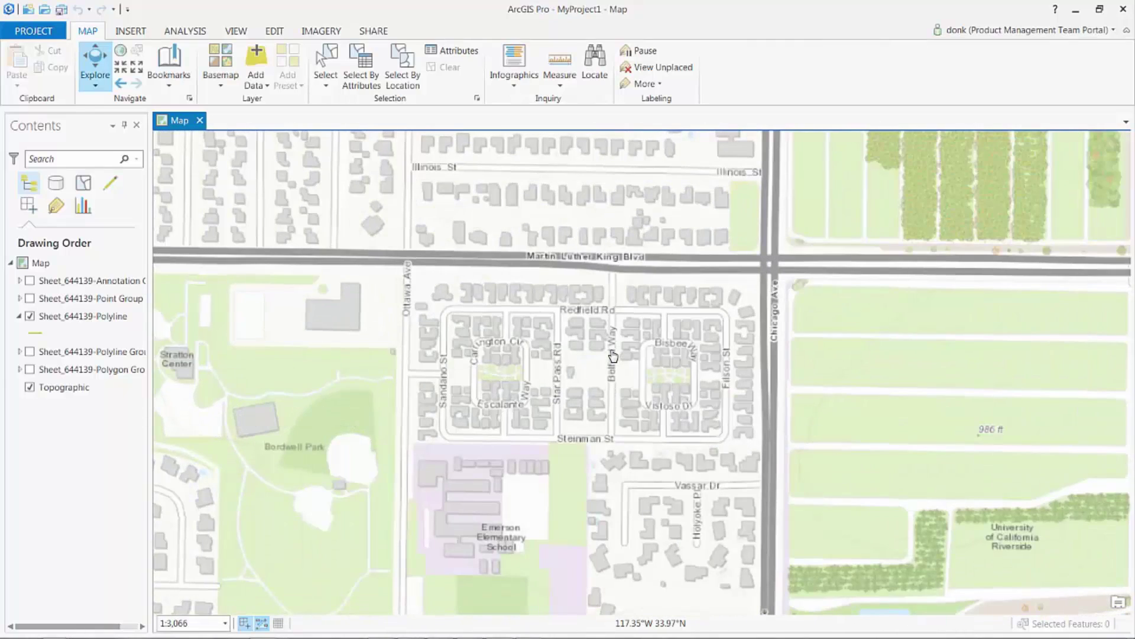
left_click(107, 319)
right_click(107, 320)
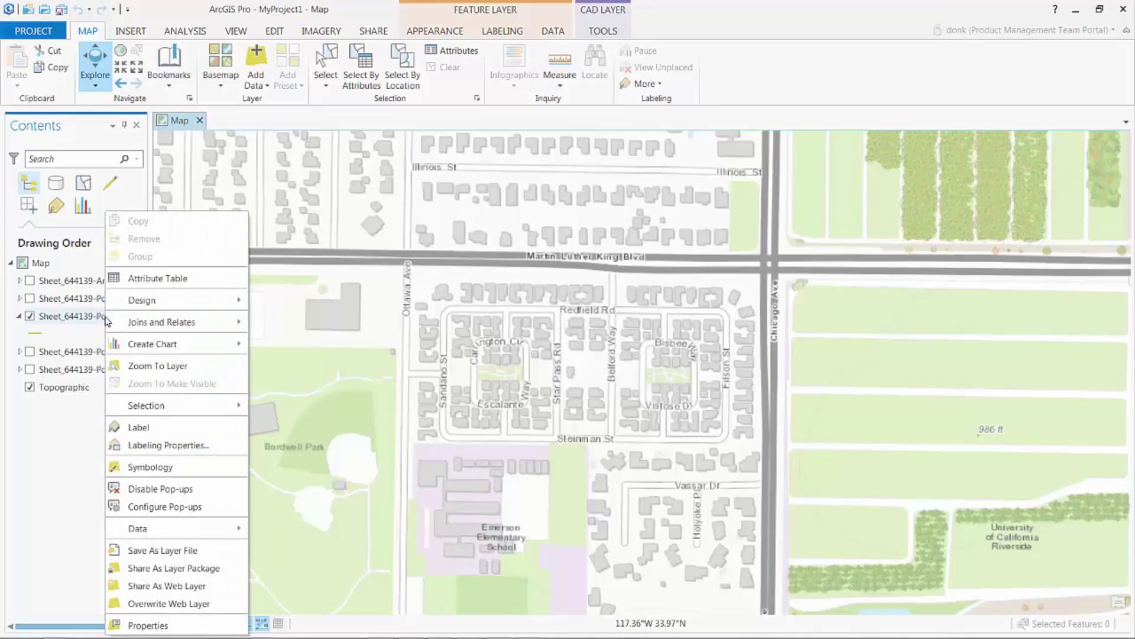
left_click(135, 366)
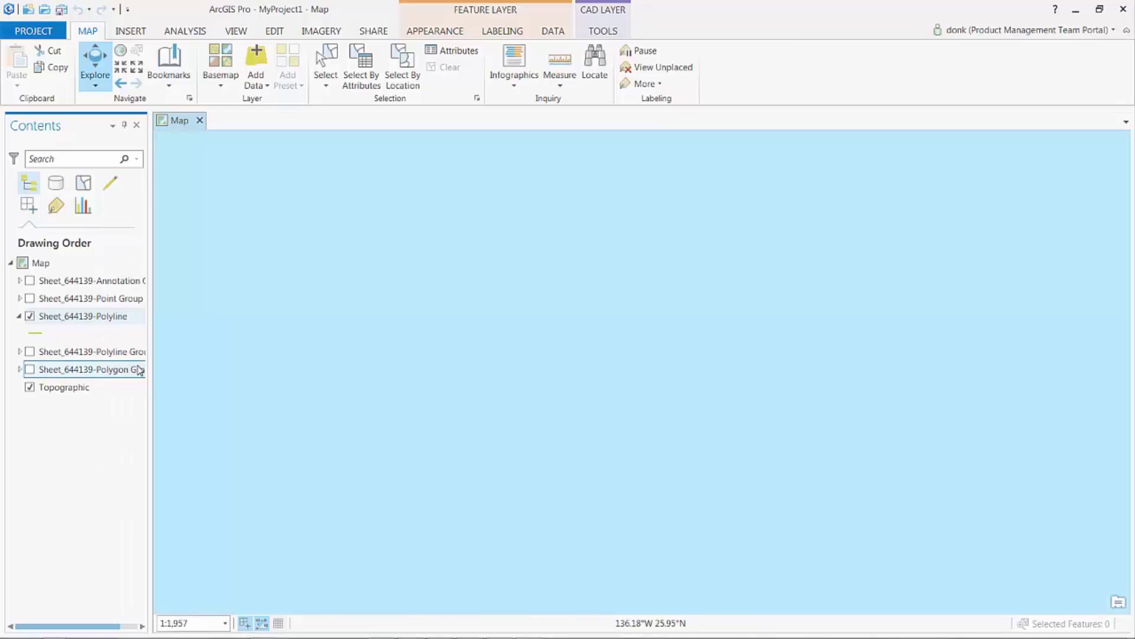
Zoom out to find the drawing offshore, then return to the previous neighborhood extent
scroll(626, 371, "down", 5)
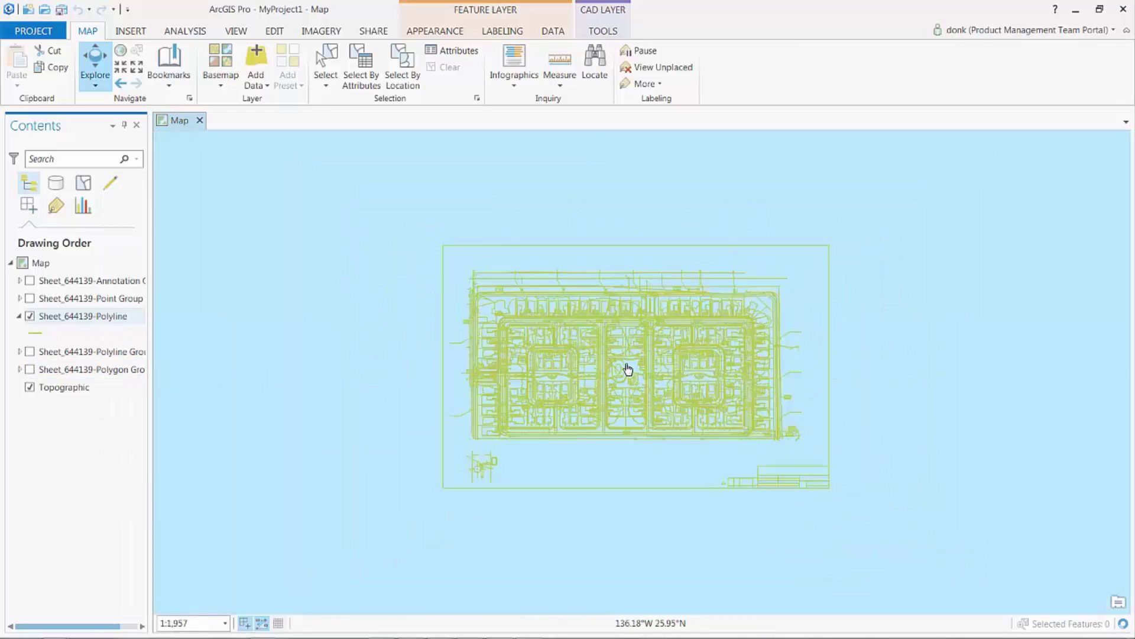
scroll(626, 370, "down", 5)
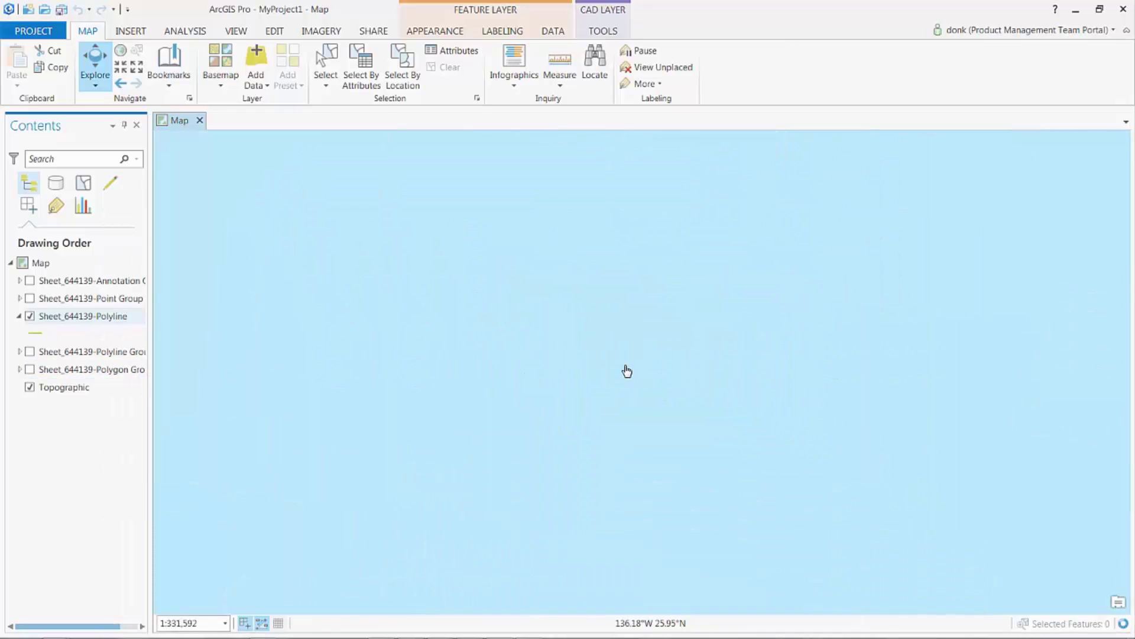
scroll(627, 370, "down", 5)
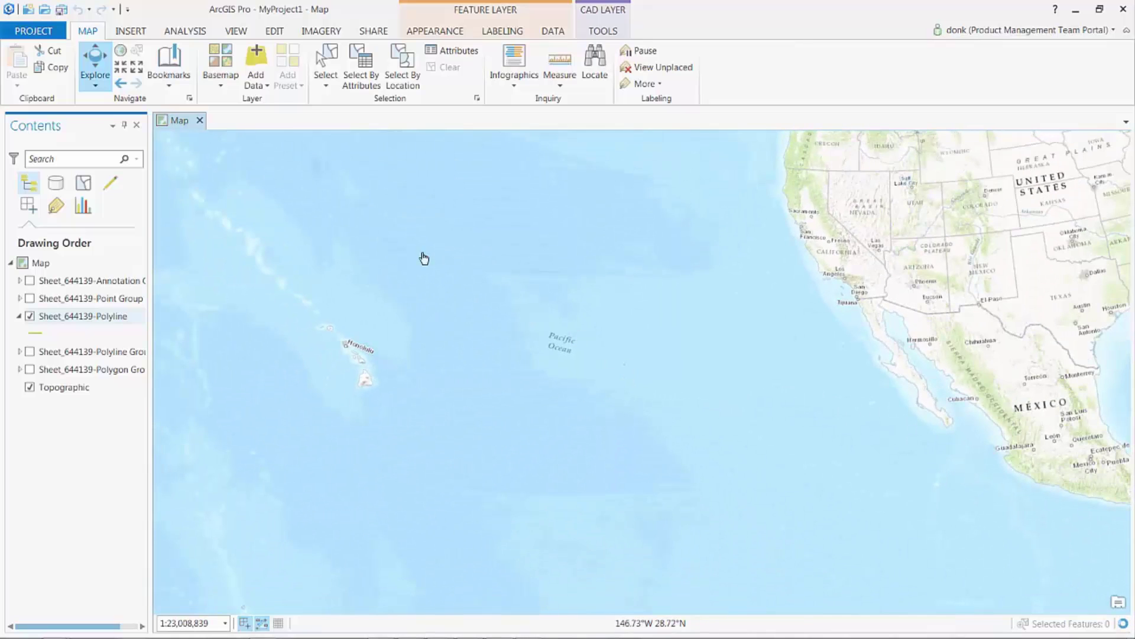
left_click(121, 84)
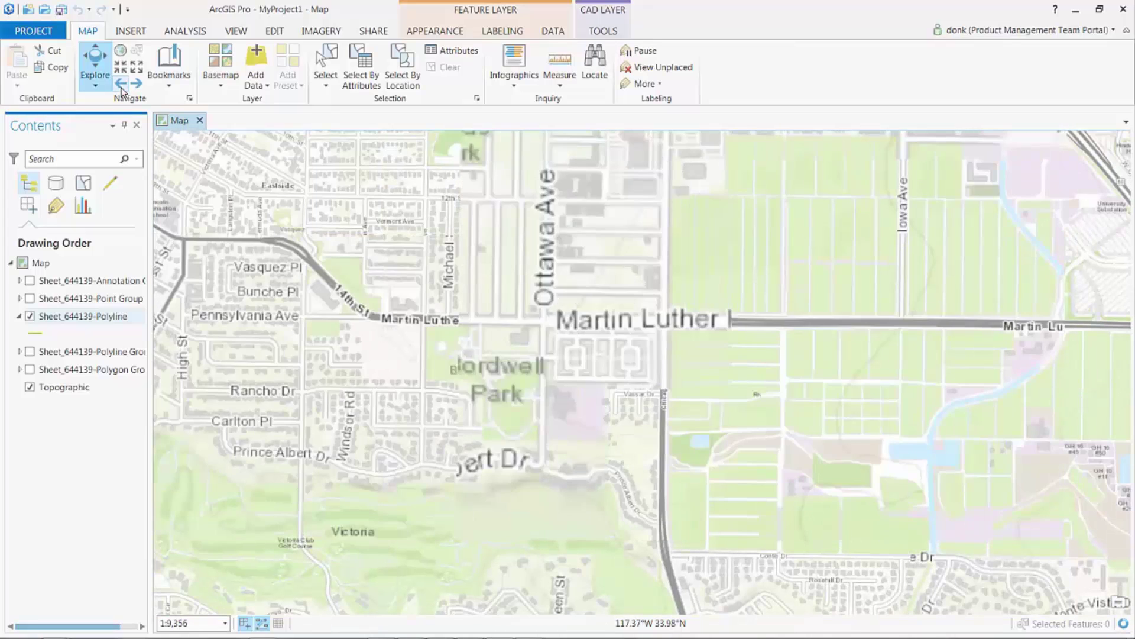
scroll(601, 359, "up", 3)
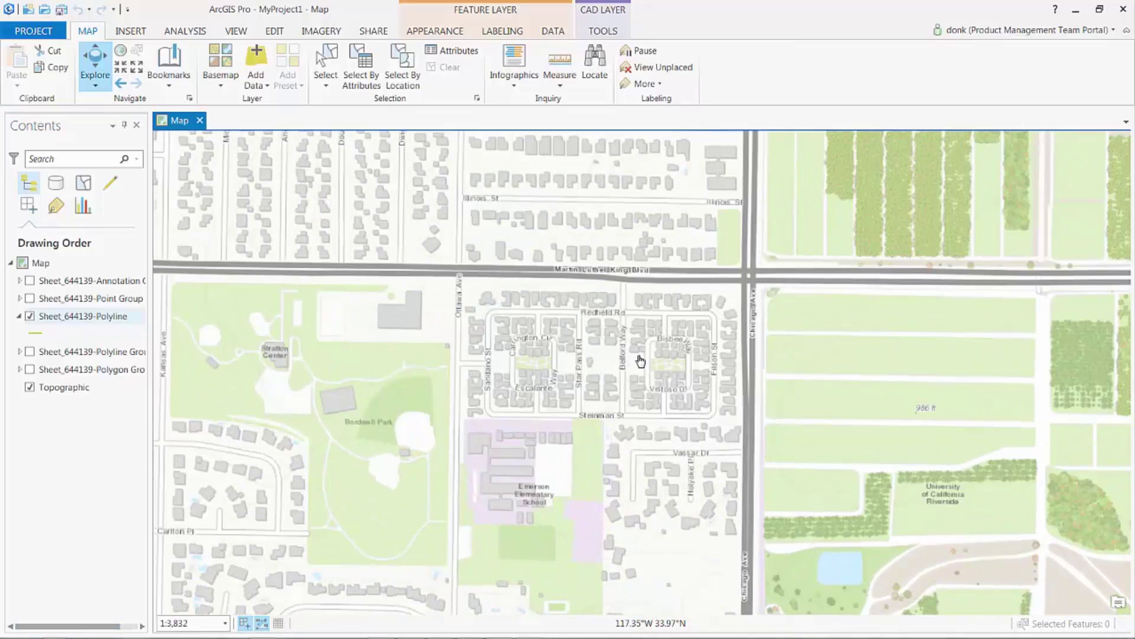
Check the drawing's NAD_1983_HARN_StatePlane_California_VI_FIPS_0406_Feet projection in Define Projection, closing it unrun
left_click_drag(641, 360, 503, 374)
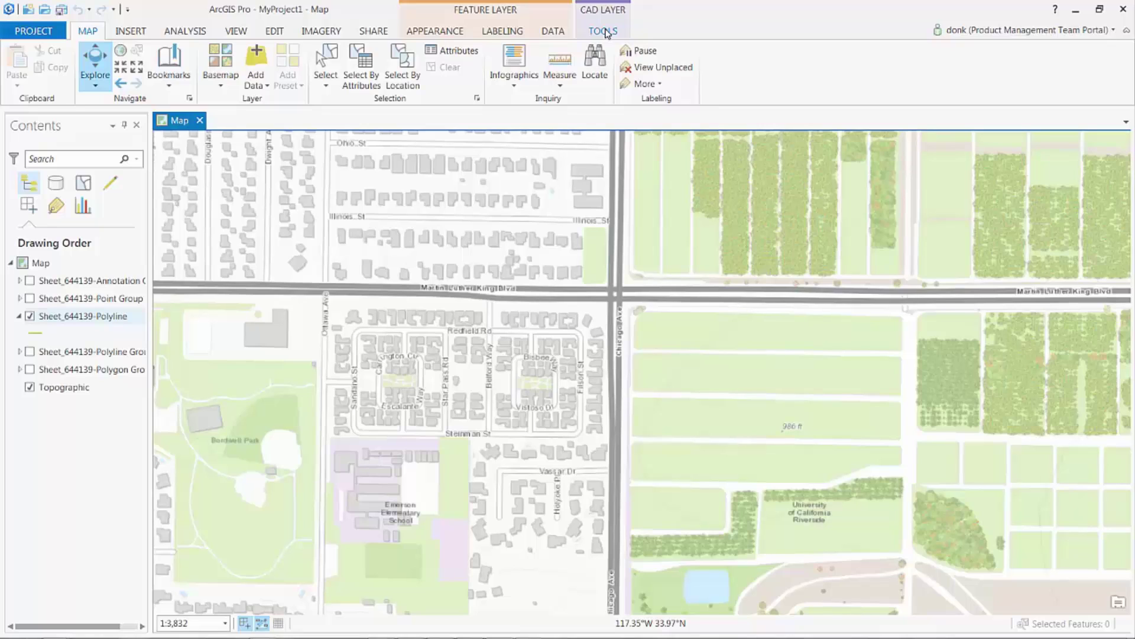
left_click(604, 31)
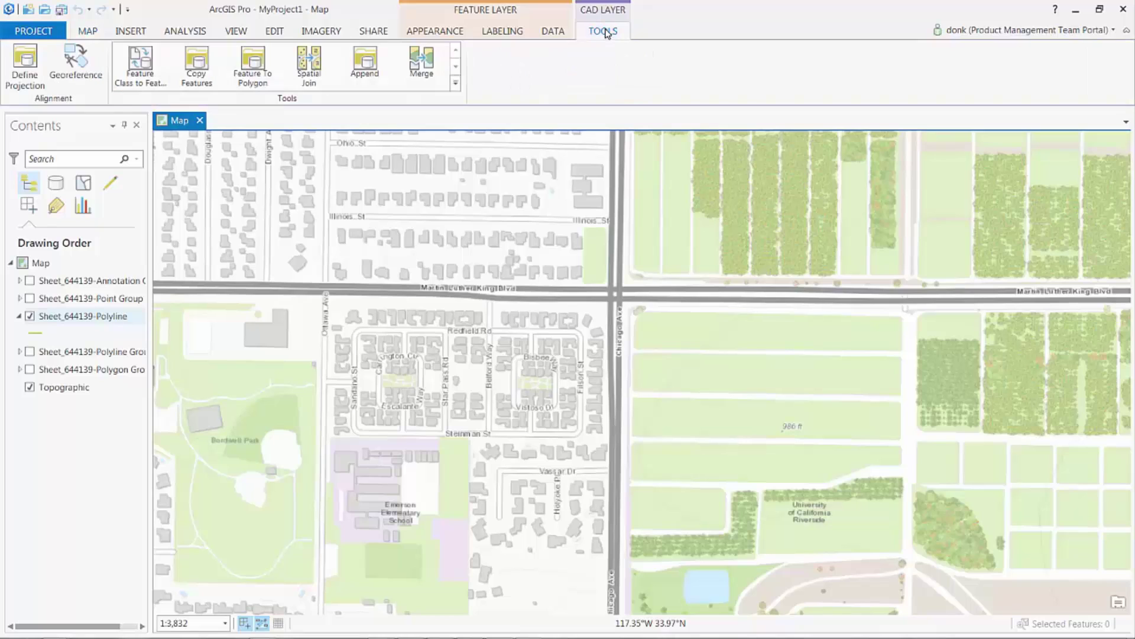
left_click(25, 52)
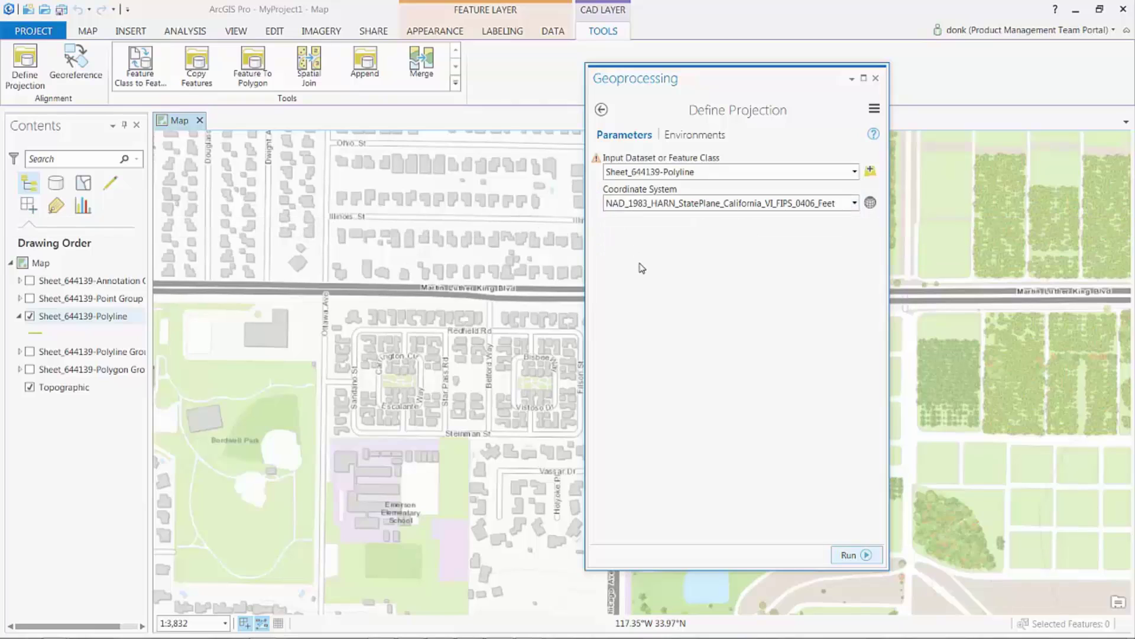
left_click(879, 83)
left_click(876, 79)
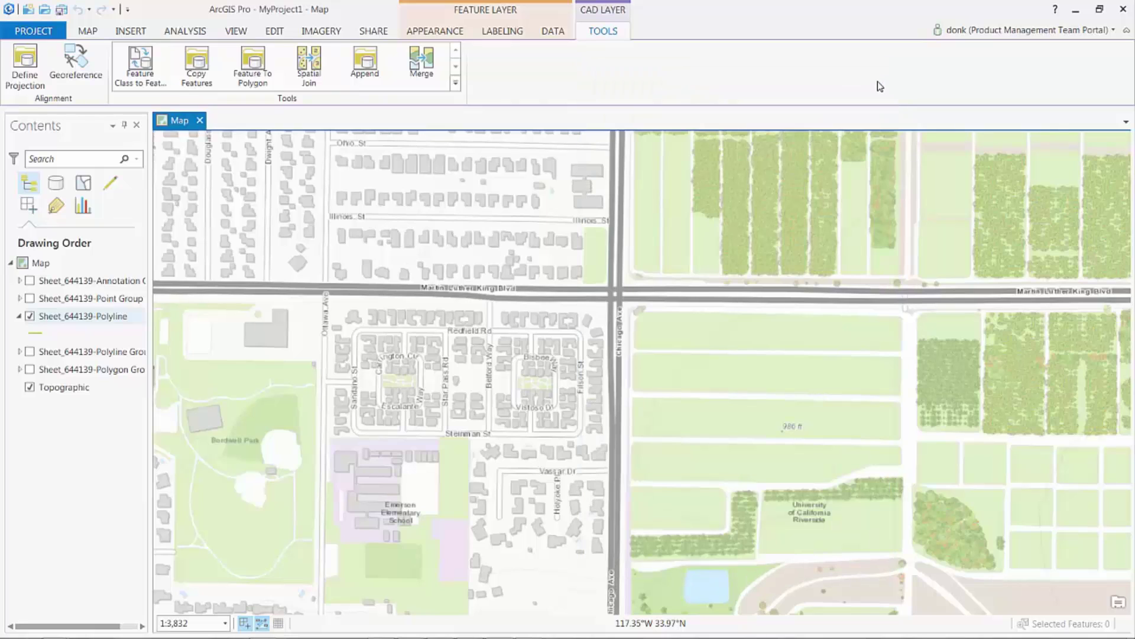
Start georeferencing Sheet_644139.DWG, fit it to the display, and scale it to block size
left_click(82, 69)
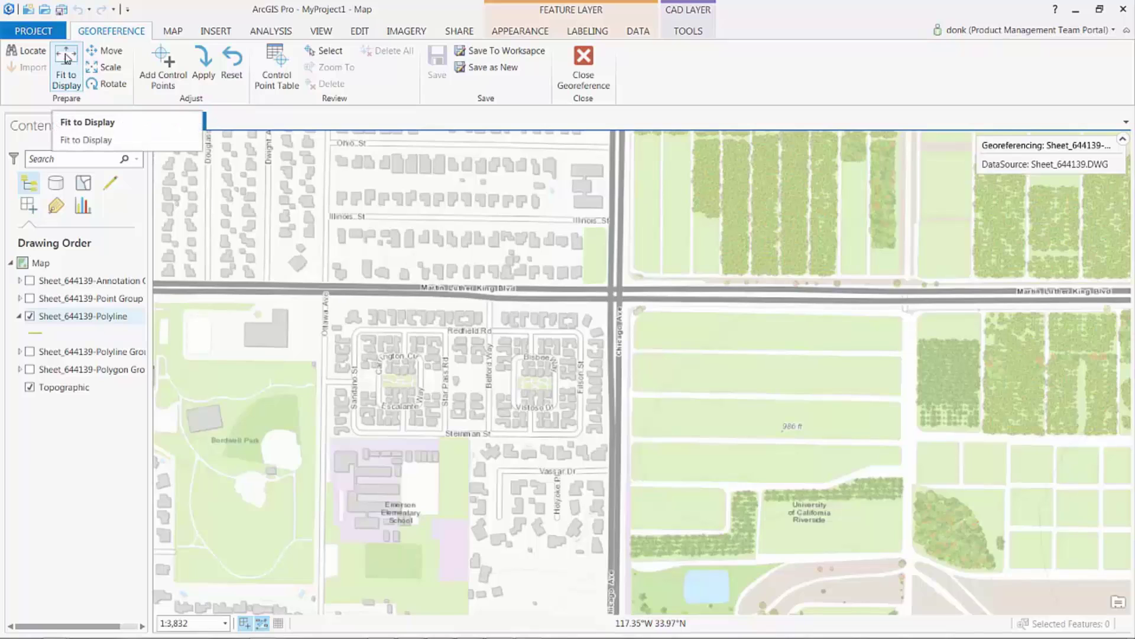
left_click(67, 57)
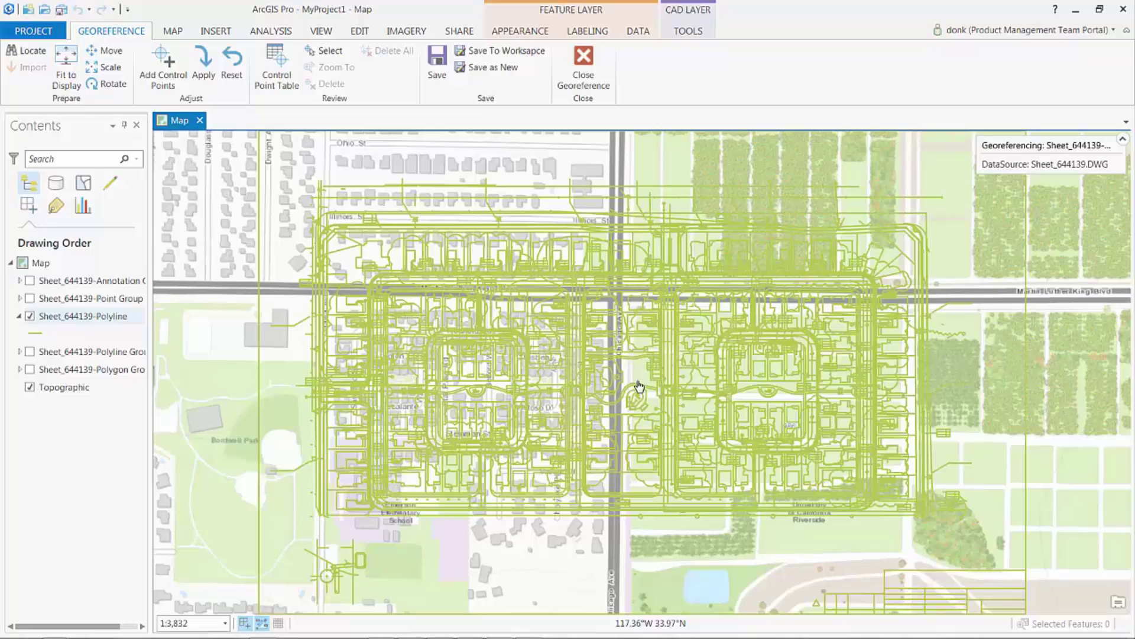
left_click(109, 68)
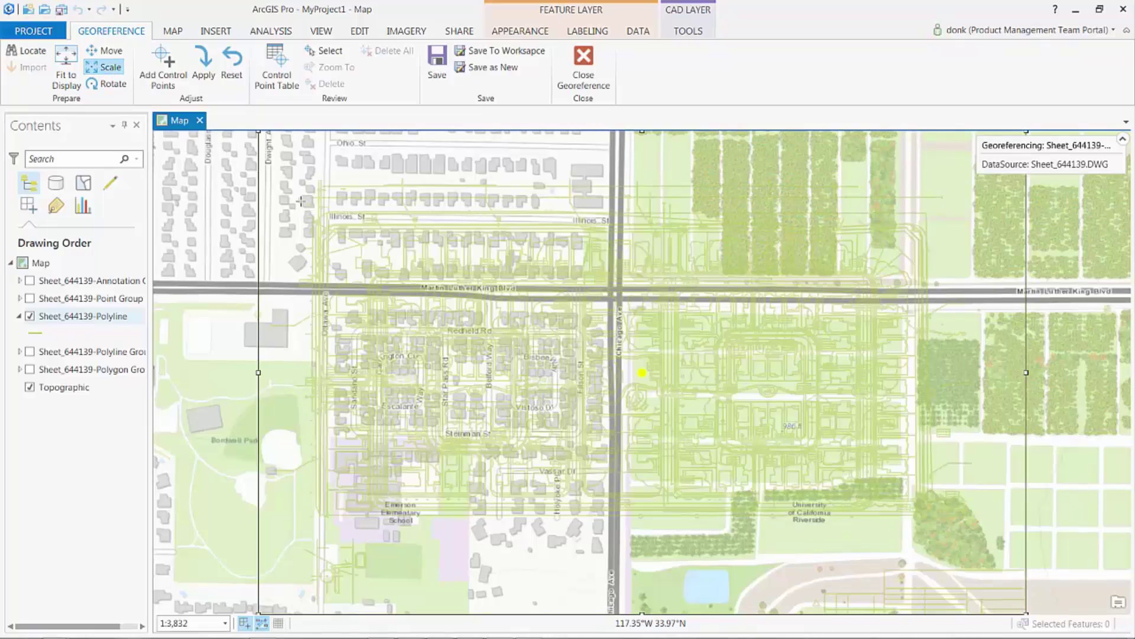
left_click_drag(260, 134, 536, 324)
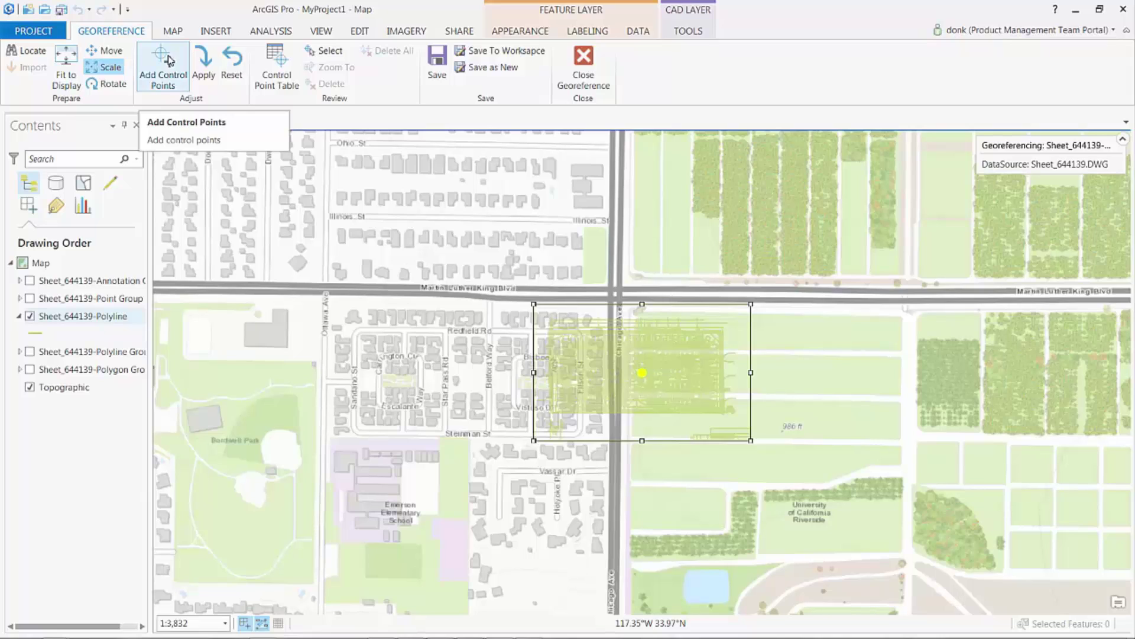
Link the drawing's upper corner to Redfield Rd at Sandano St
left_click(163, 65)
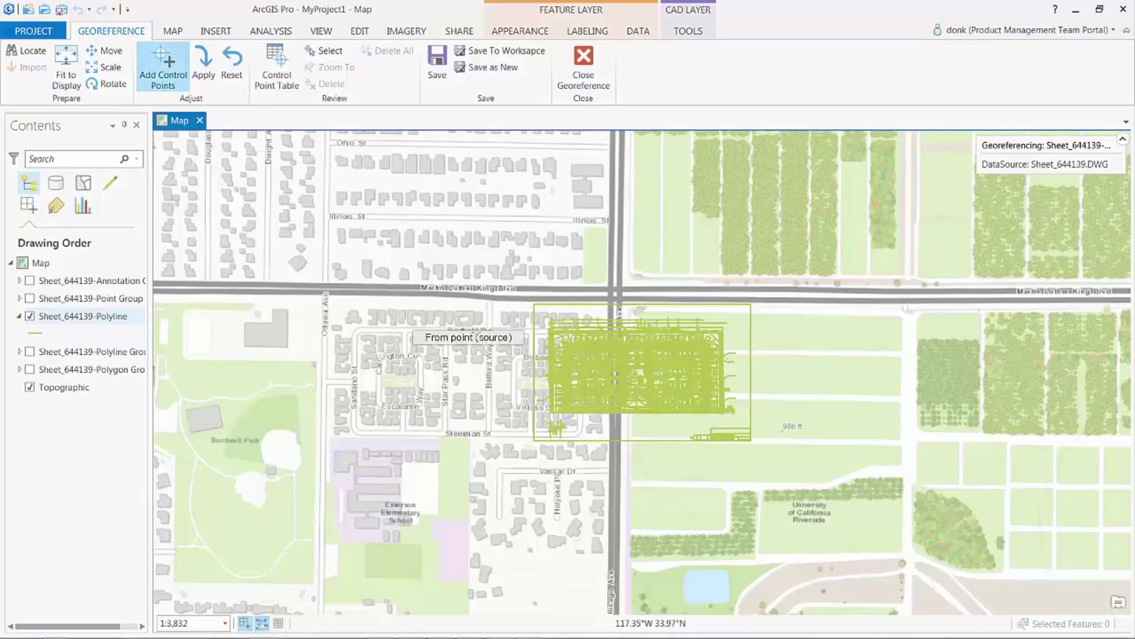
scroll(577, 349, "up", 3)
scroll(555, 331, "up", 5)
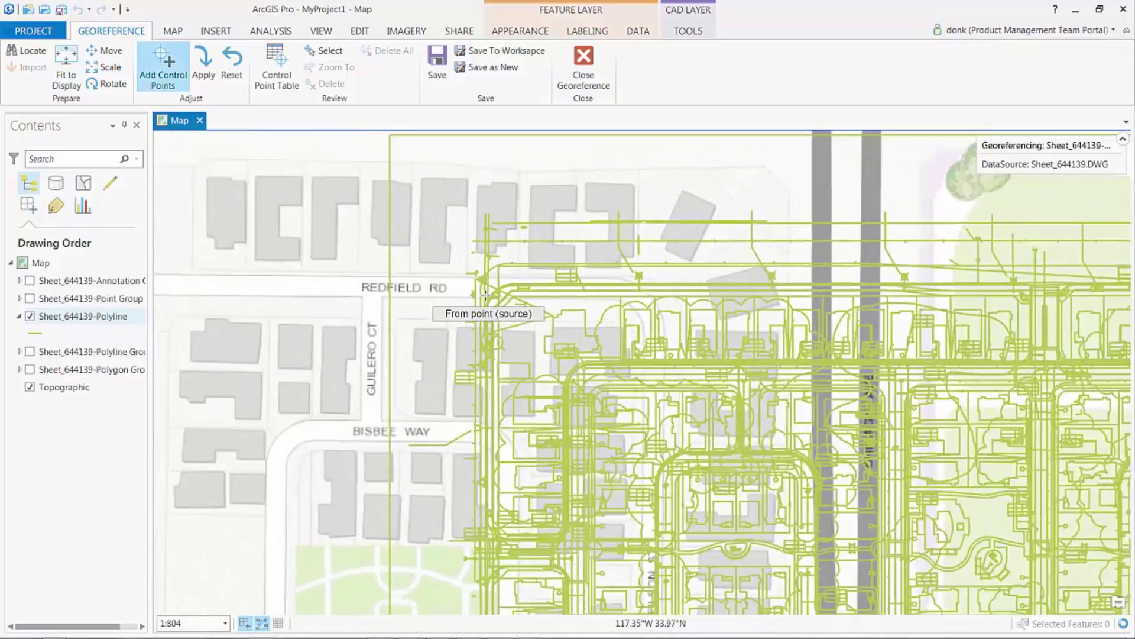
scroll(609, 437, "up", 3)
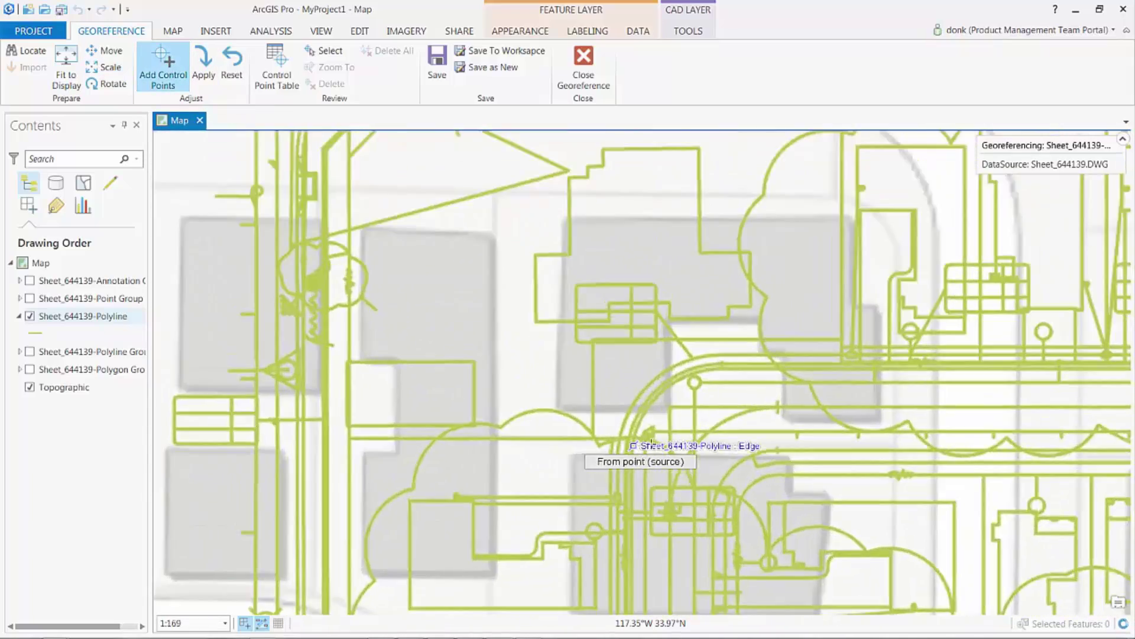
left_click(641, 392)
scroll(640, 392, "down", 5)
scroll(491, 342, "up", 2)
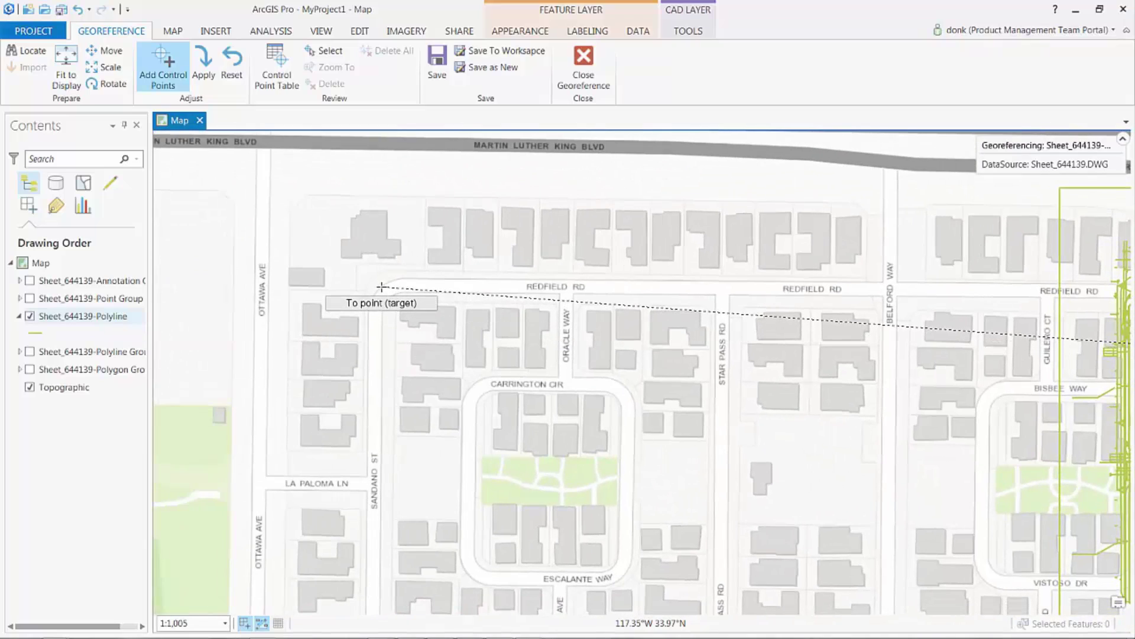
left_click(379, 288)
Link the drawing's lower corner to Steinman St at Sandano St
scroll(808, 395, "down", 3)
scroll(809, 395, "up", 6)
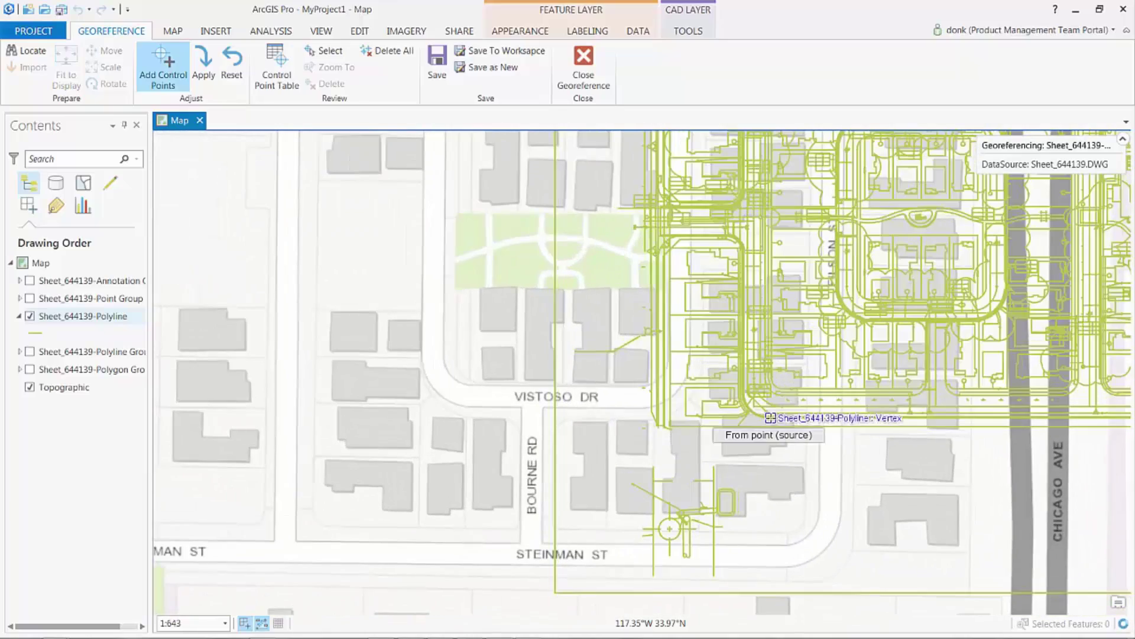
scroll(751, 414, "up", 4)
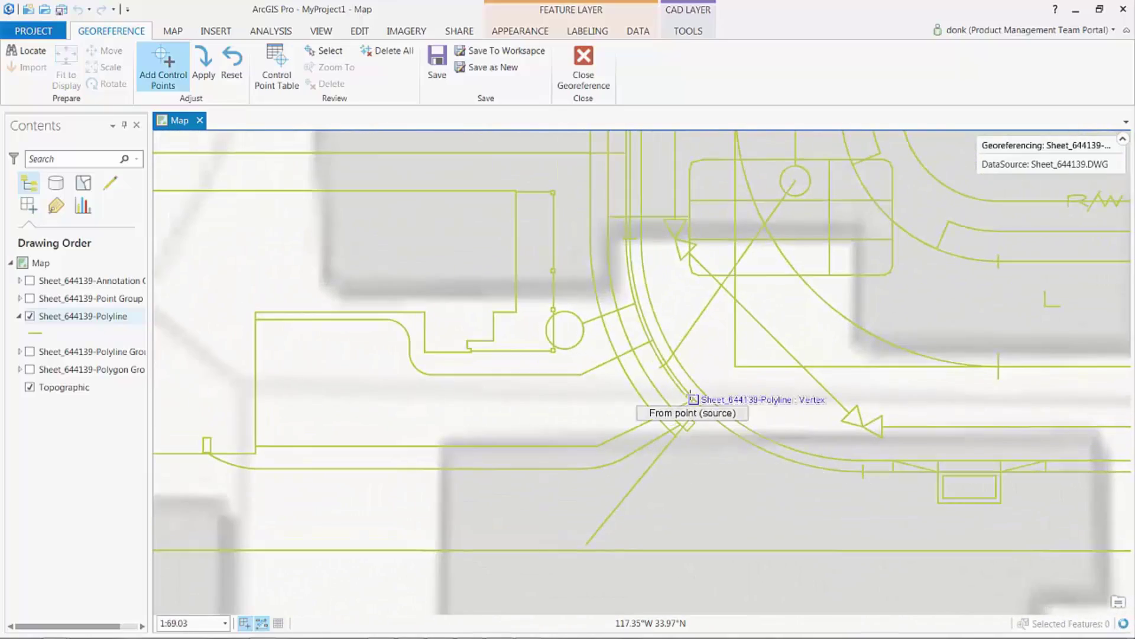
left_click(689, 392)
scroll(329, 389, "down", 3)
scroll(329, 389, "down", 3)
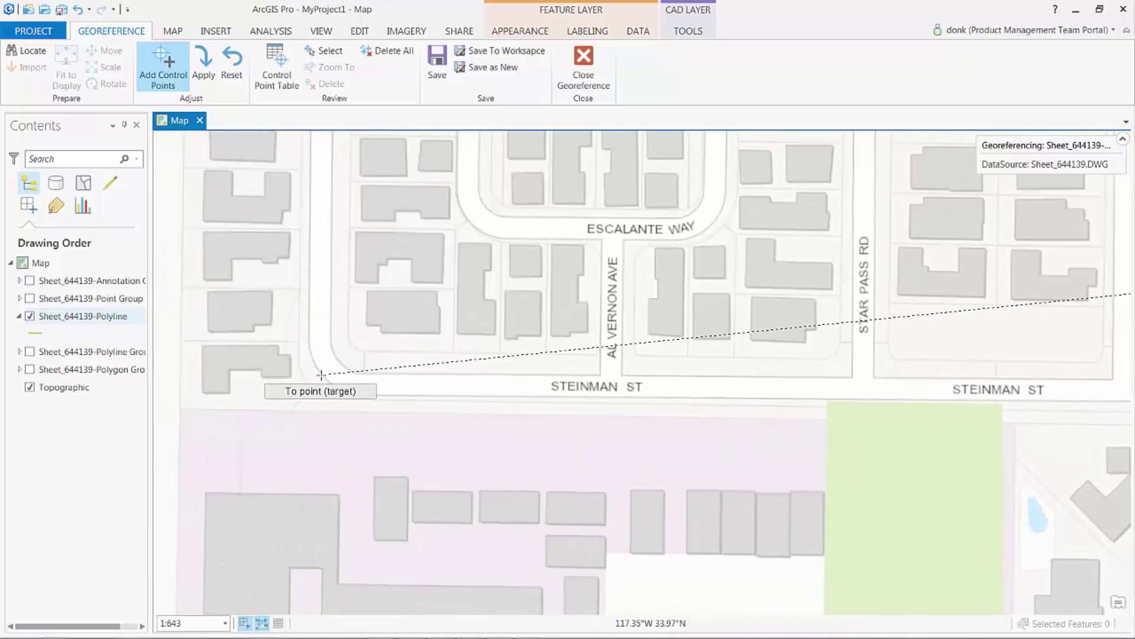
left_click(322, 372)
scroll(451, 331, "down", 4)
mouse_move(619, 268)
left_mouse_down()
mouse_move(487, 418)
mouse_move(530, 438)
left_mouse_up()
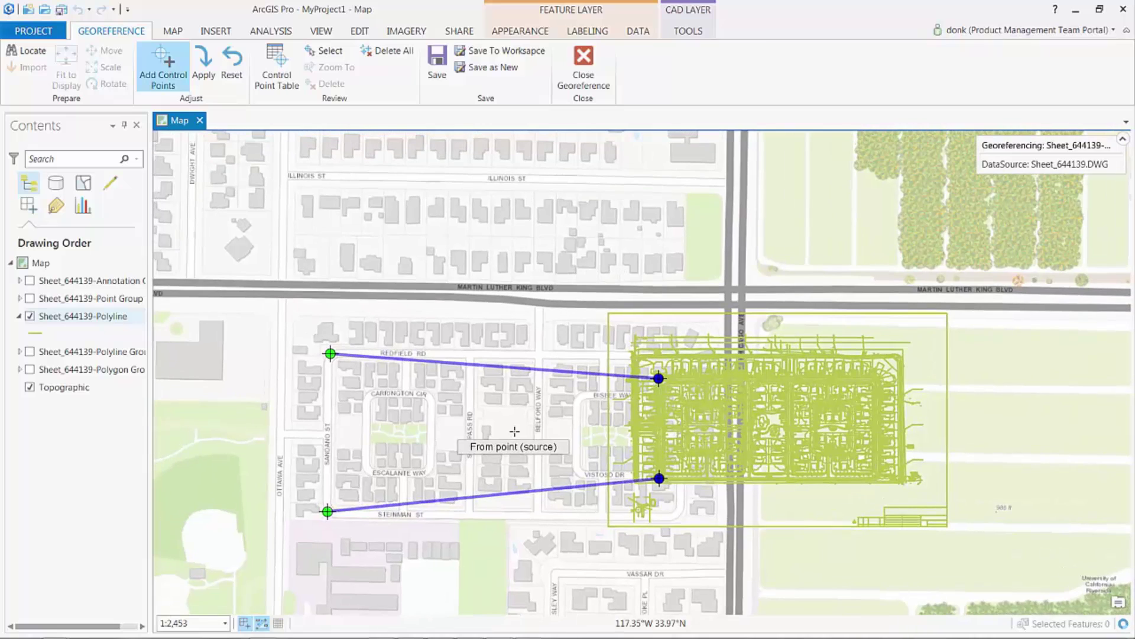
Apply the control-point transformation and save the georeferencing
left_click(206, 65)
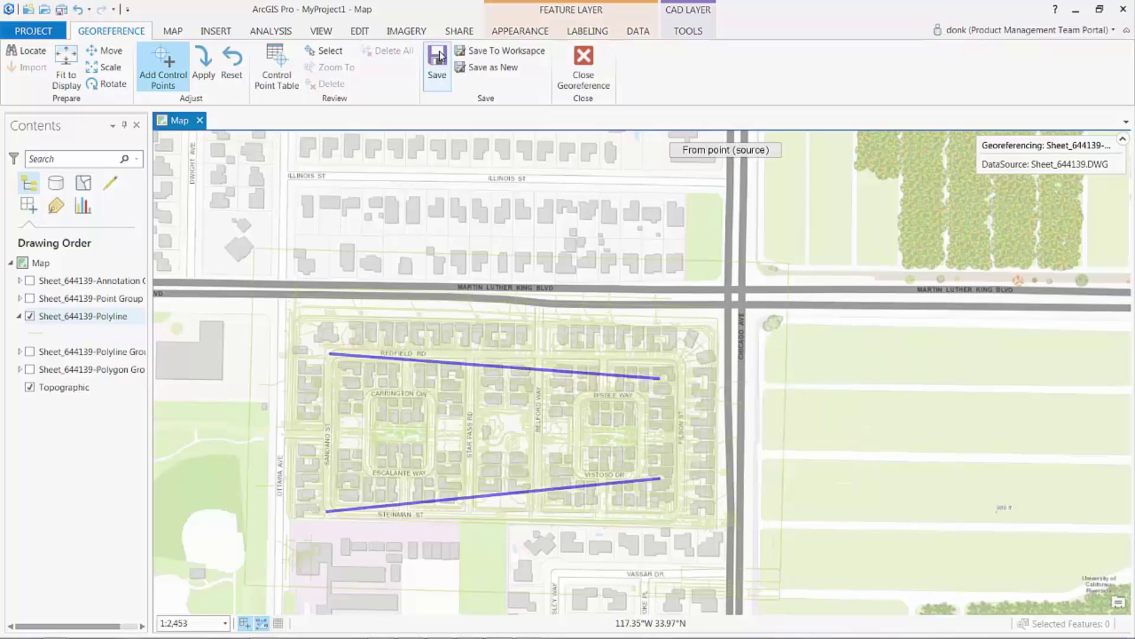
left_click(437, 60)
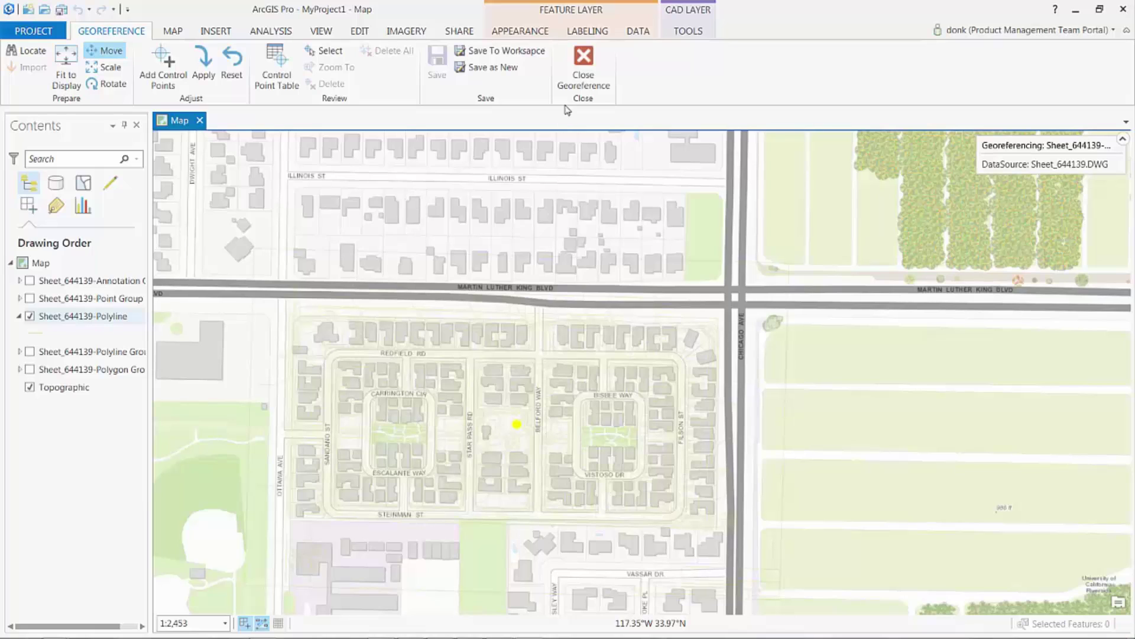
Close the georeferencing session and turn on the Sheet_644139-Point Group layer
left_click(576, 68)
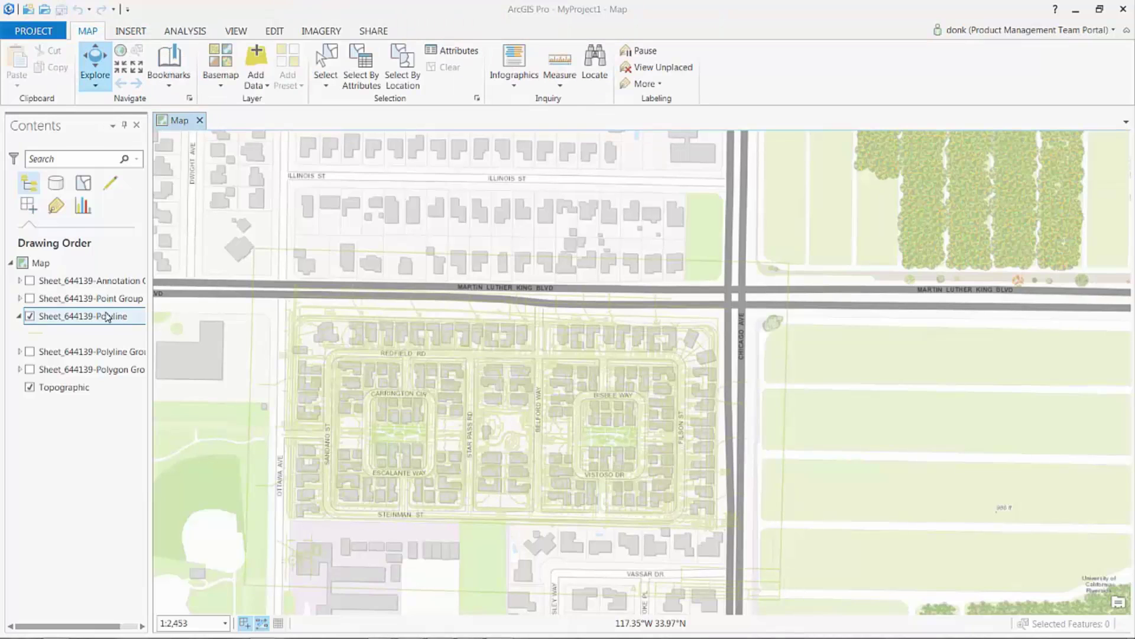
left_click(29, 299)
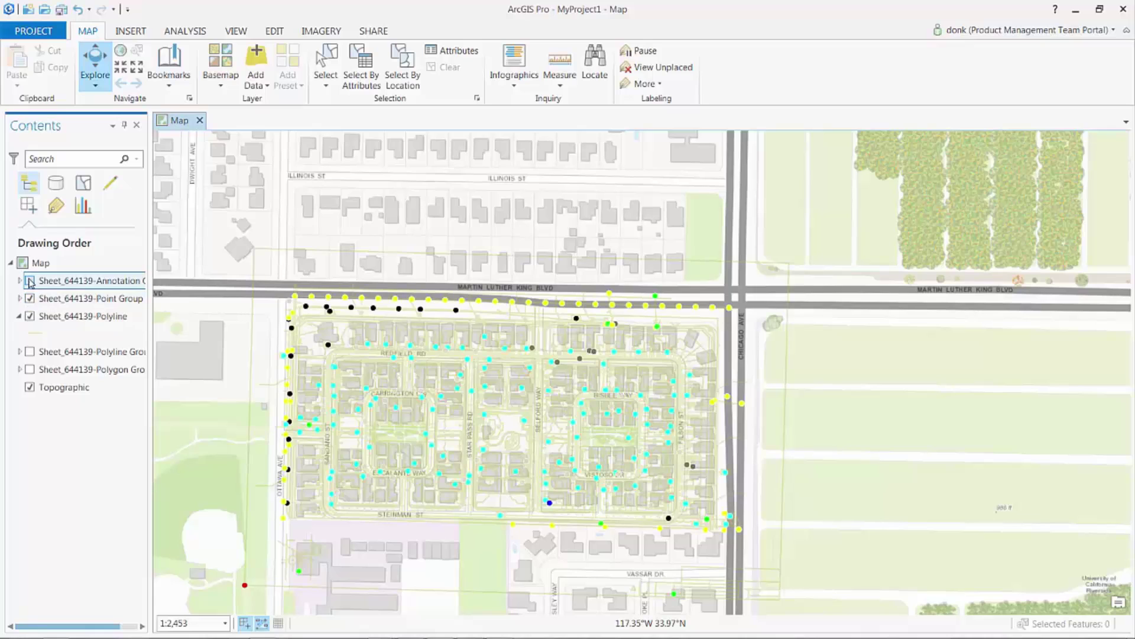